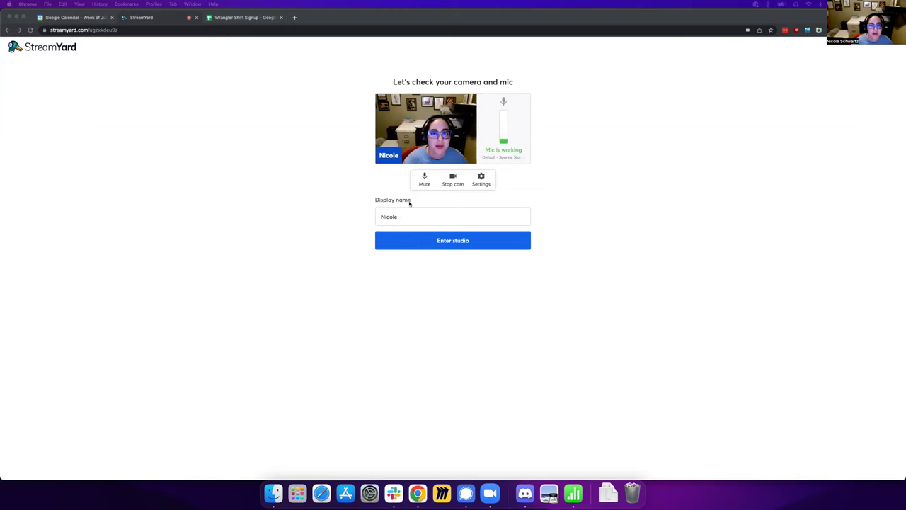
Turn the camera off and back on so the live webcam preview shows.
{"action": "left_click", "coordinate": [451, 180]}
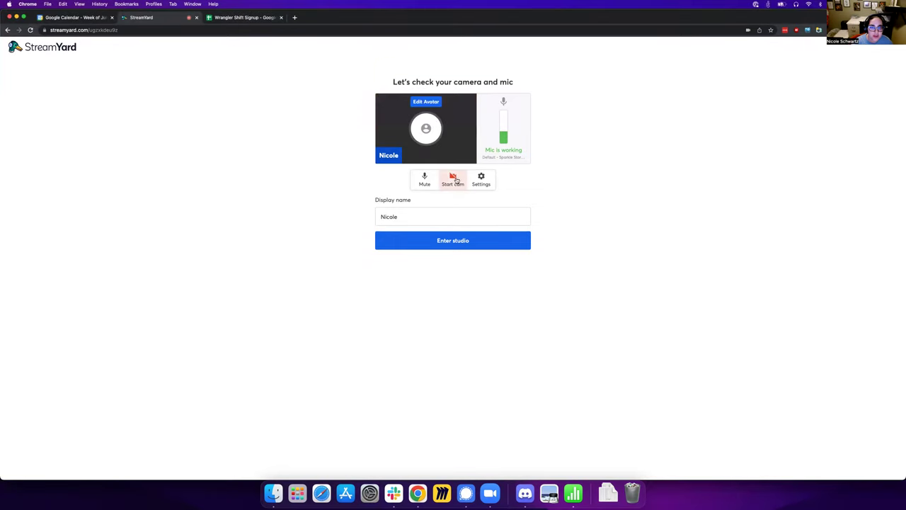
{"action": "left_click", "coordinate": [456, 181]}
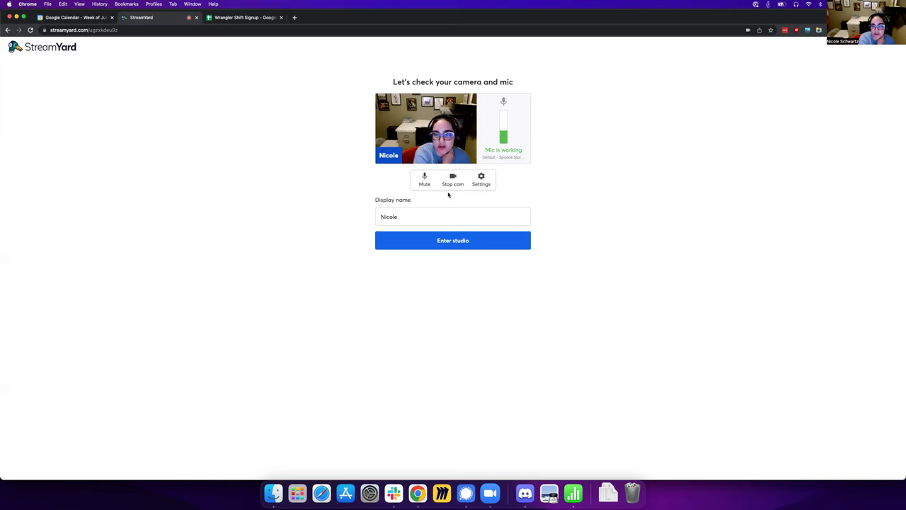
{"action": "left_click", "coordinate": [482, 178]}
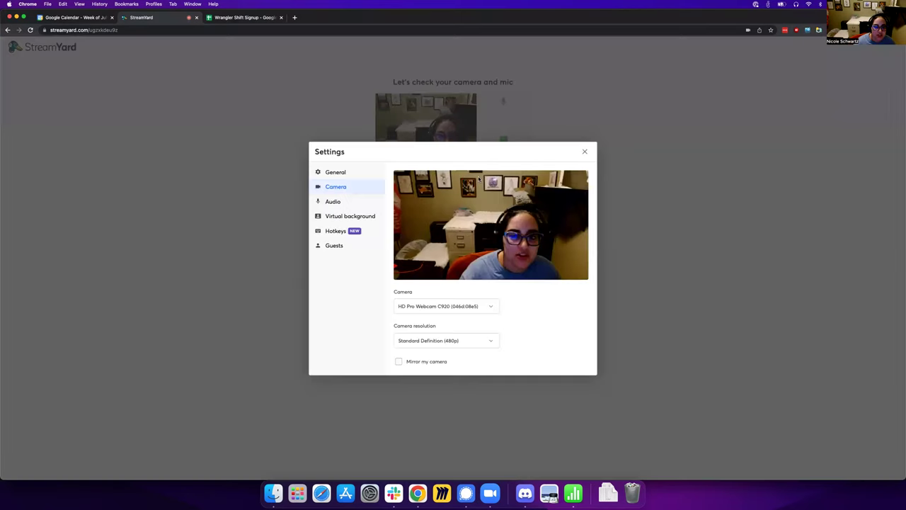
{"action": "left_click", "coordinate": [351, 219]}
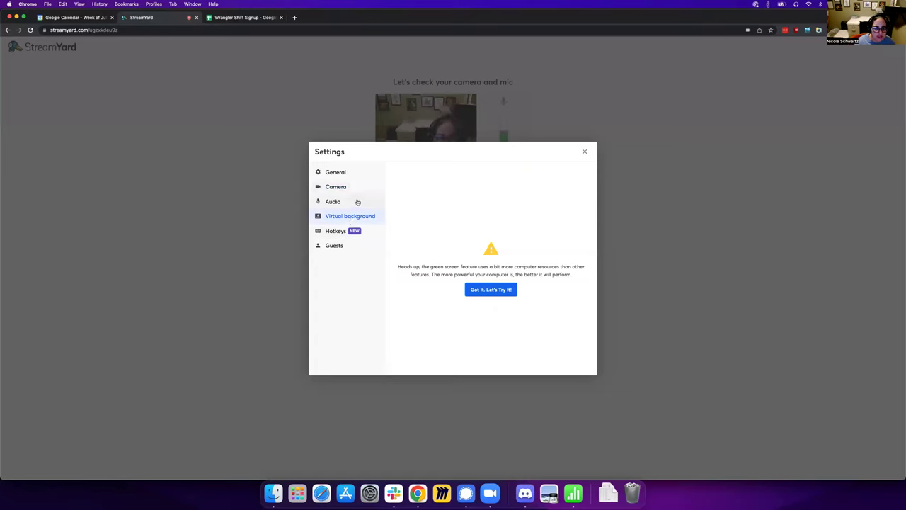
{"action": "left_click", "coordinate": [349, 247]}
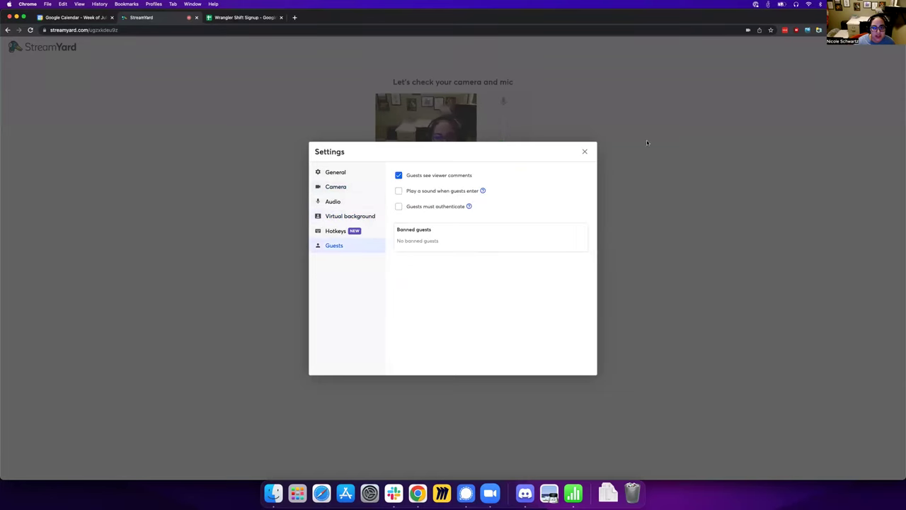
{"action": "left_click", "coordinate": [585, 150]}
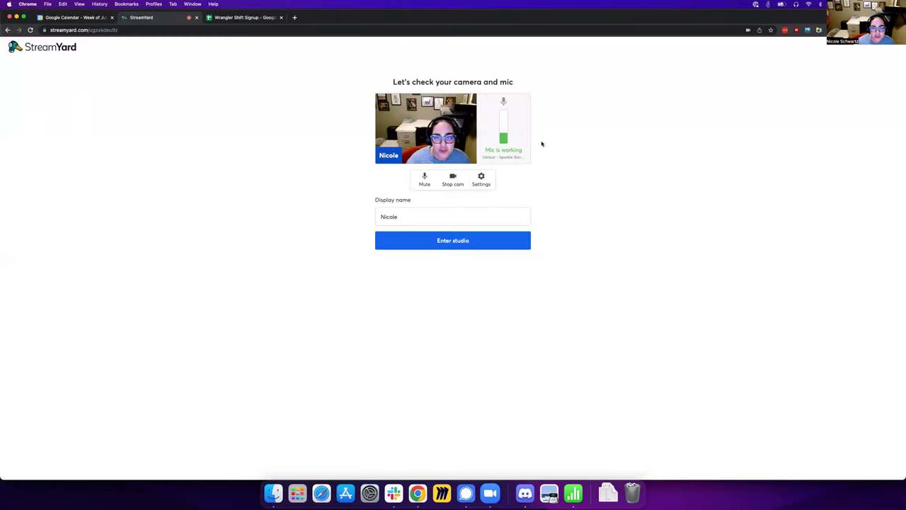
Enter the TEST BROADCAST AM studio and show the private chat for studio members.
{"action": "left_click", "coordinate": [447, 246]}
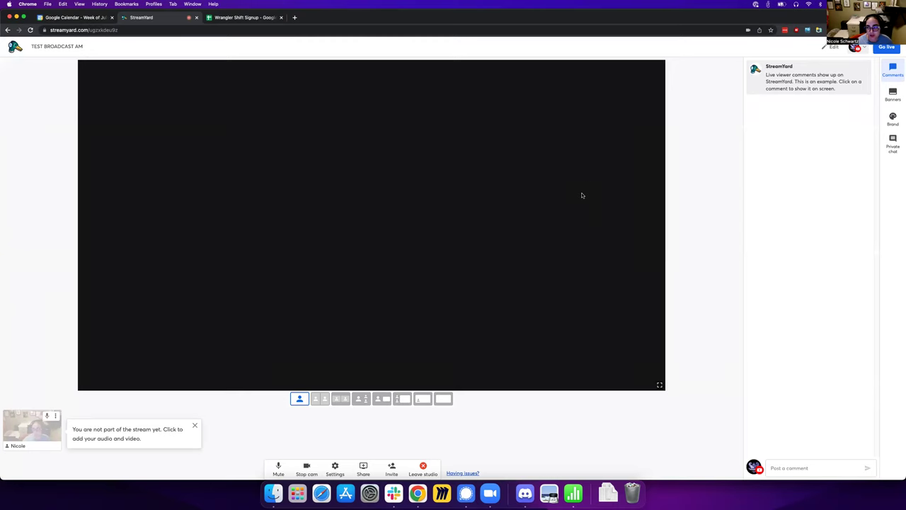
{"action": "left_click", "coordinate": [130, 31]}
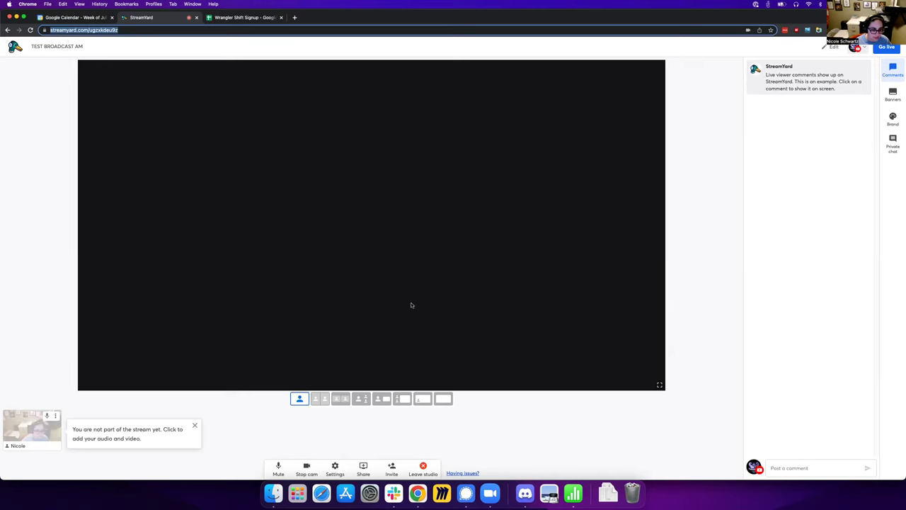
{"action": "left_click", "coordinate": [892, 144]}
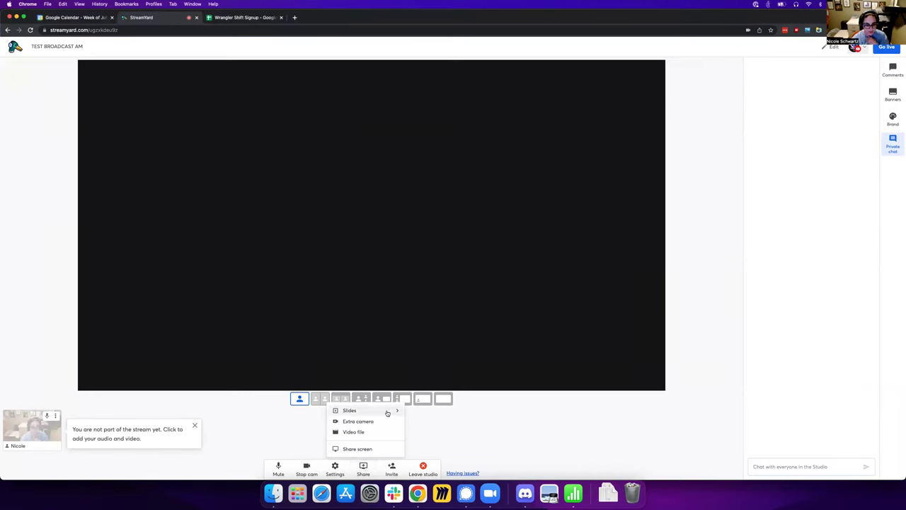
Close the sharing options, switch the stage to the cropped layout, and dismiss the not-in-stream notice.
{"action": "left_click", "coordinate": [439, 424]}
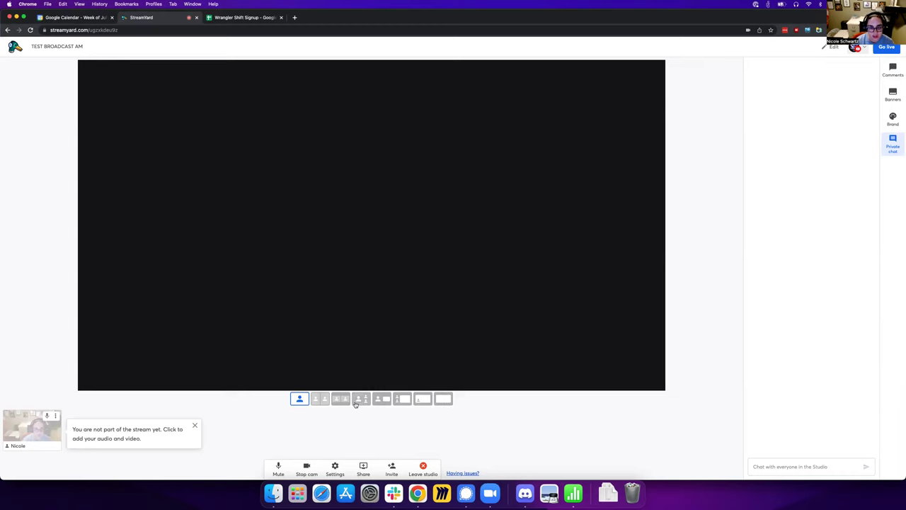
{"action": "left_click", "coordinate": [326, 402]}
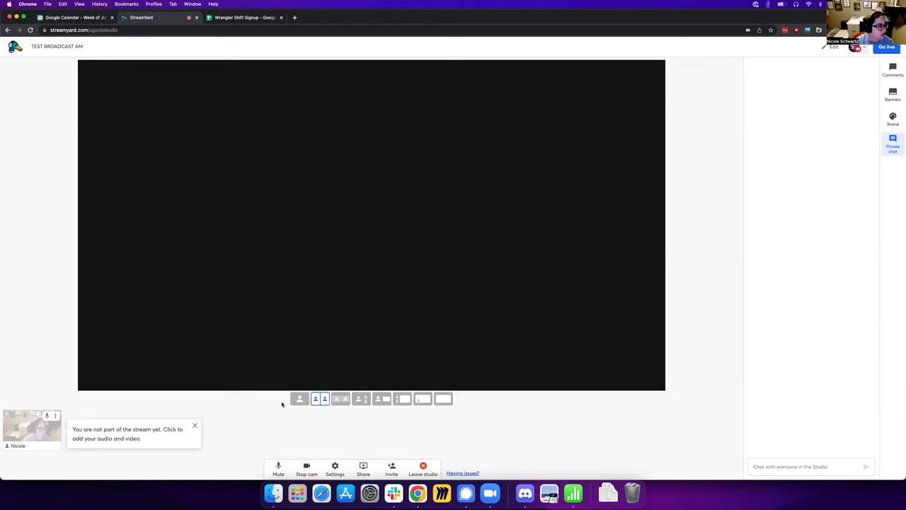
{"action": "left_click", "coordinate": [194, 426]}
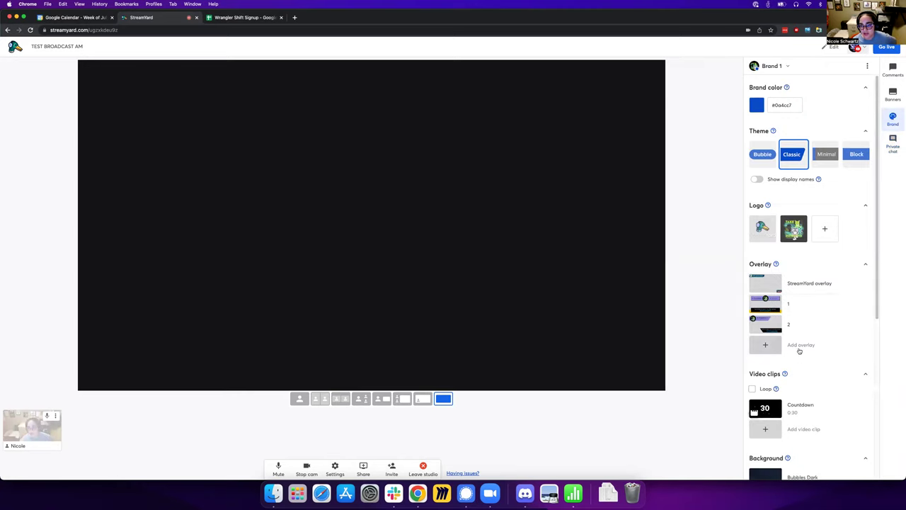
Try overlays 2 and 1 on stage and toggle the Take the Initiative logo on and off.
{"action": "left_click", "coordinate": [813, 325]}
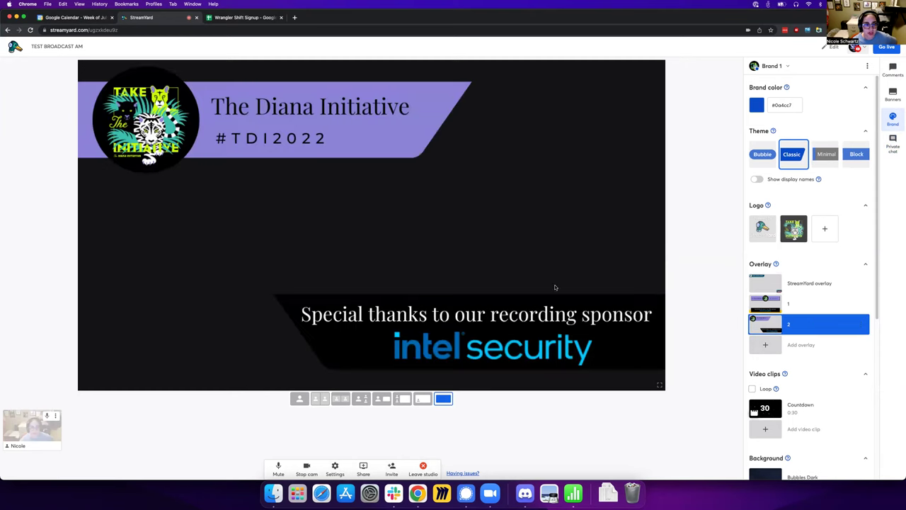
{"action": "left_click", "coordinate": [796, 303]}
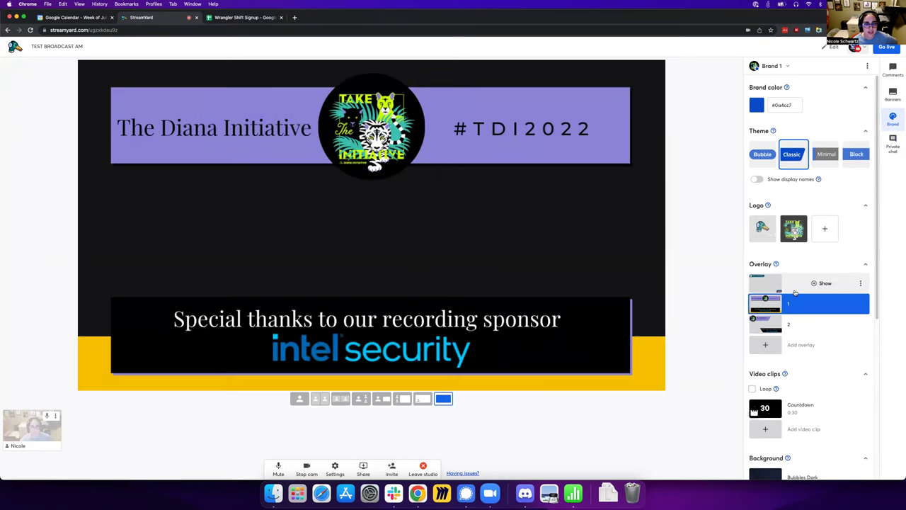
{"action": "left_click", "coordinate": [792, 234]}
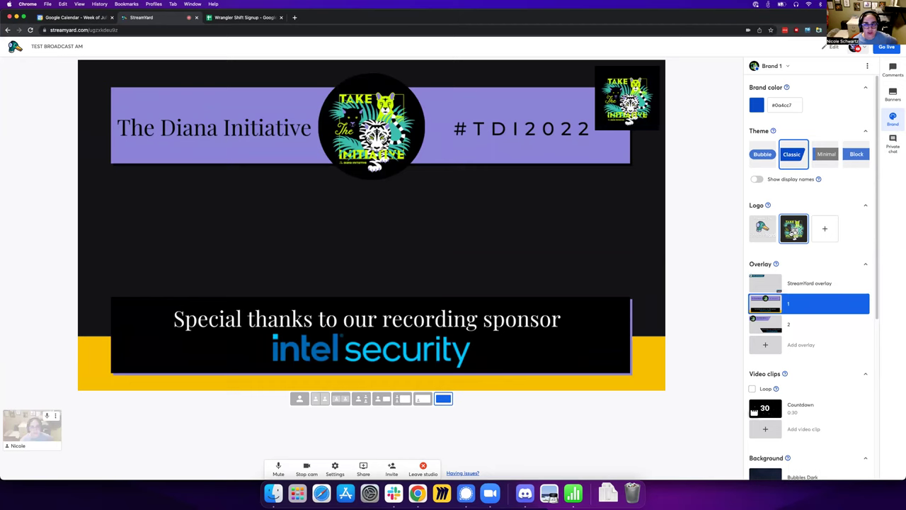
{"action": "left_click", "coordinate": [792, 229]}
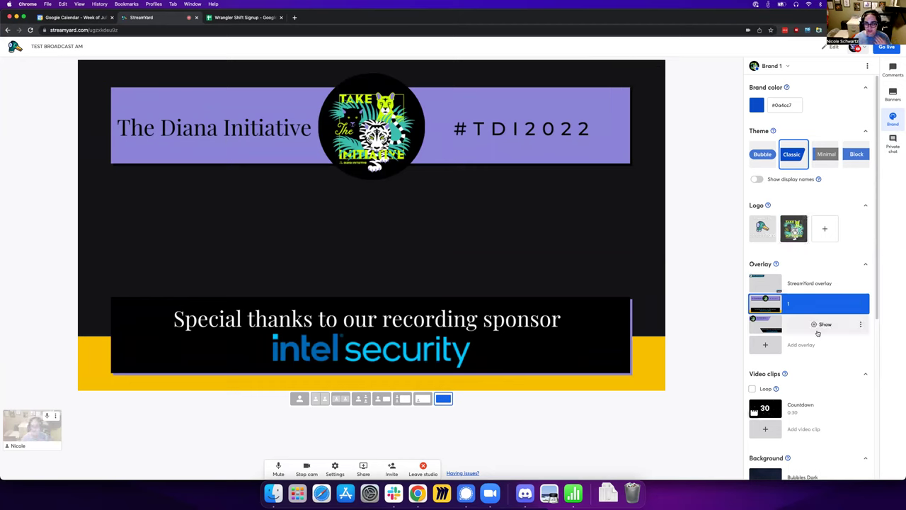
Apply the Bubbles Dark background and switch the stage back to overlay 2.
{"action": "scroll", "coordinate": [792, 403], "scroll_direction": "down", "scroll_amount": 3}
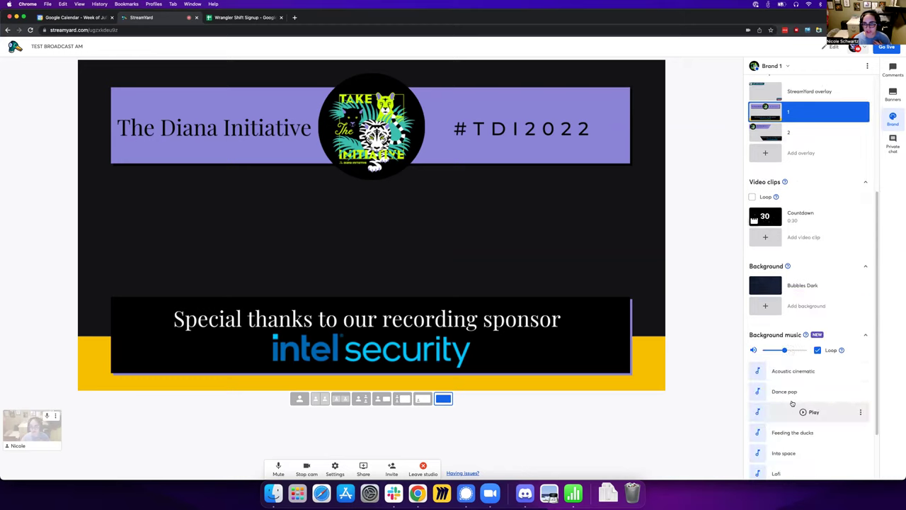
{"action": "left_click", "coordinate": [781, 285]}
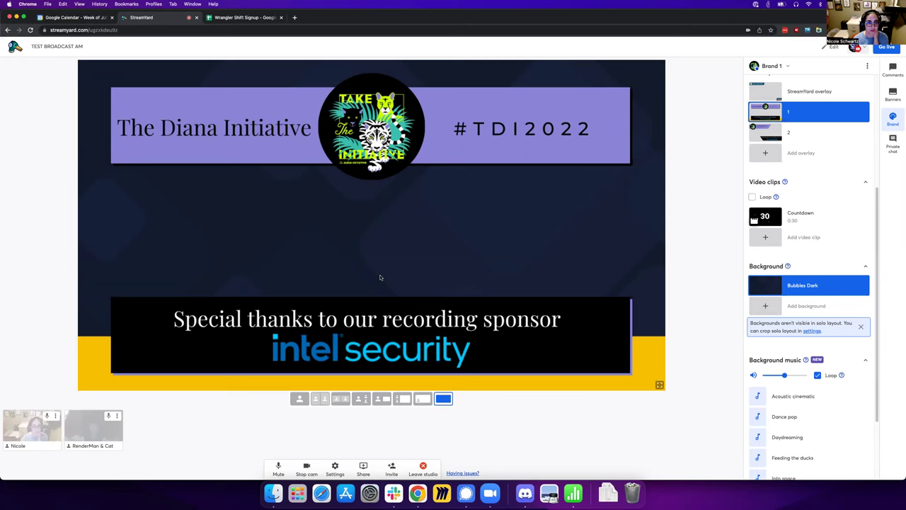
{"action": "scroll", "coordinate": [825, 235], "scroll_direction": "up", "scroll_amount": 5}
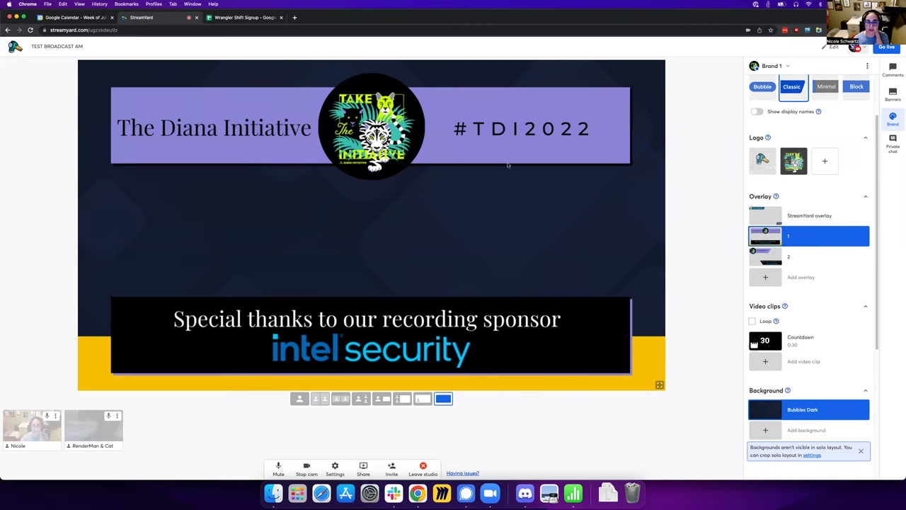
{"action": "left_click", "coordinate": [782, 259]}
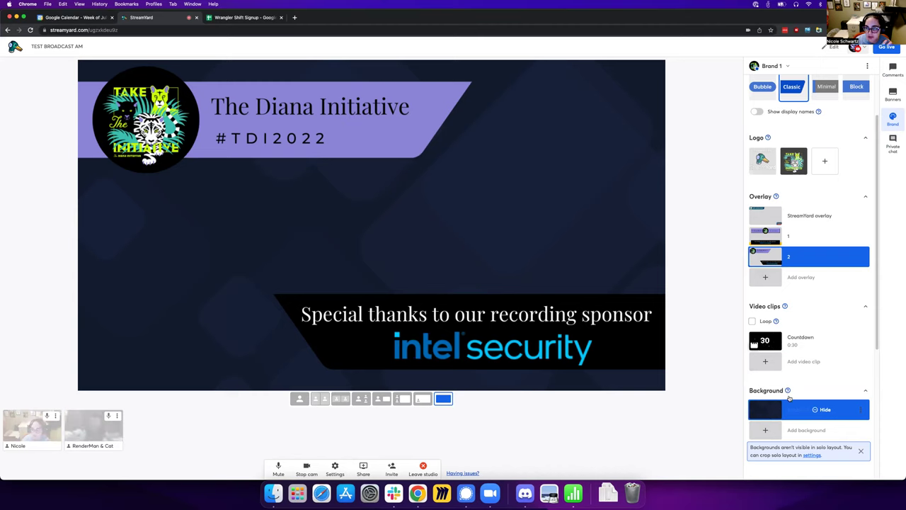
{"action": "scroll", "coordinate": [823, 169], "scroll_direction": "up", "scroll_amount": 3}
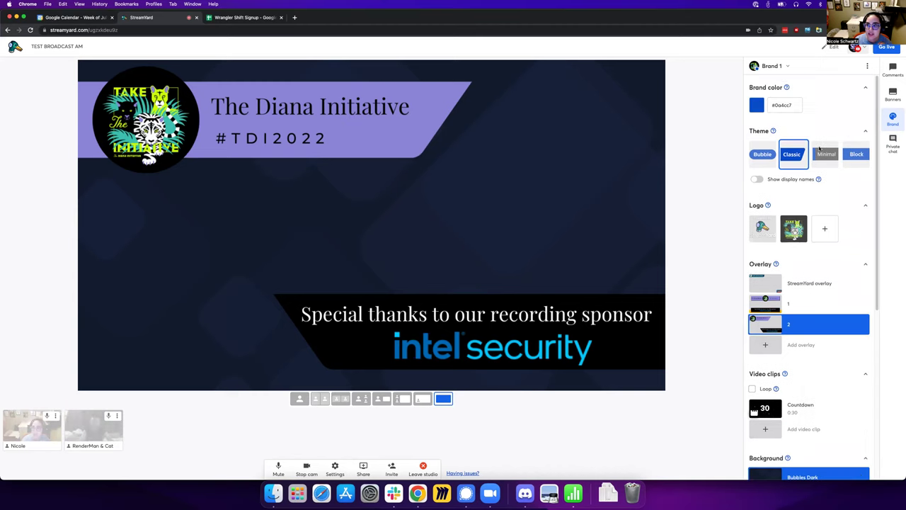
Send 'Hey are you ready?' to the guest in the private studio chat.
{"action": "left_click", "coordinate": [891, 142]}
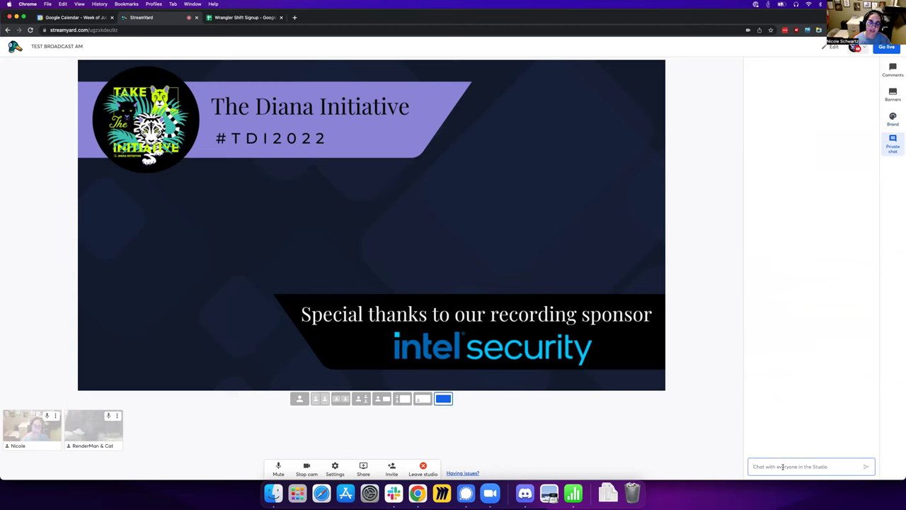
{"action": "type", "text": "Hey are you ready"}
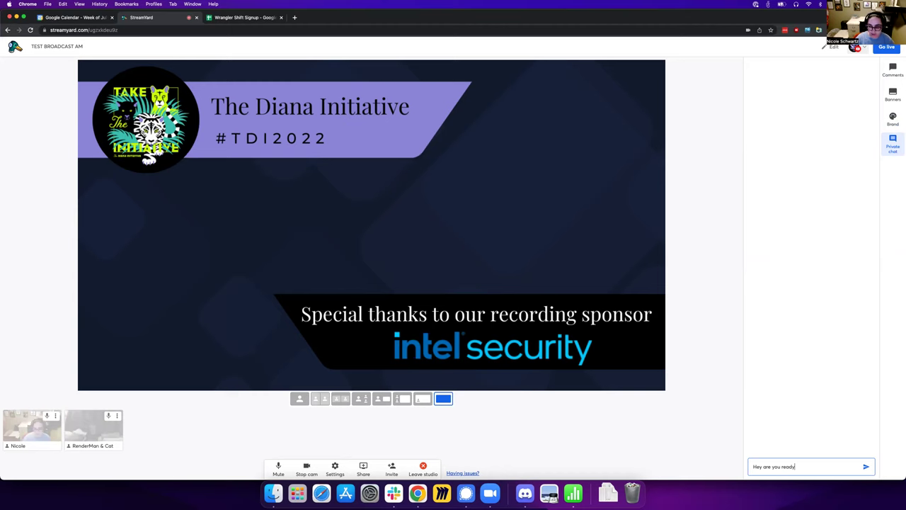
{"action": "type", "text": "?"}
{"action": "key", "text": "Return"}
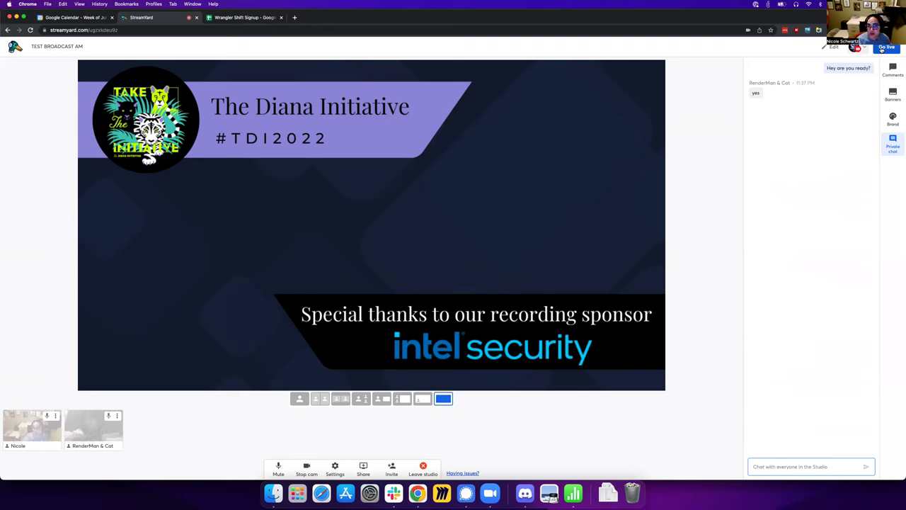
Confirm going live, then add the host's camera to the stage under the overlay.
{"action": "left_click", "coordinate": [882, 48]}
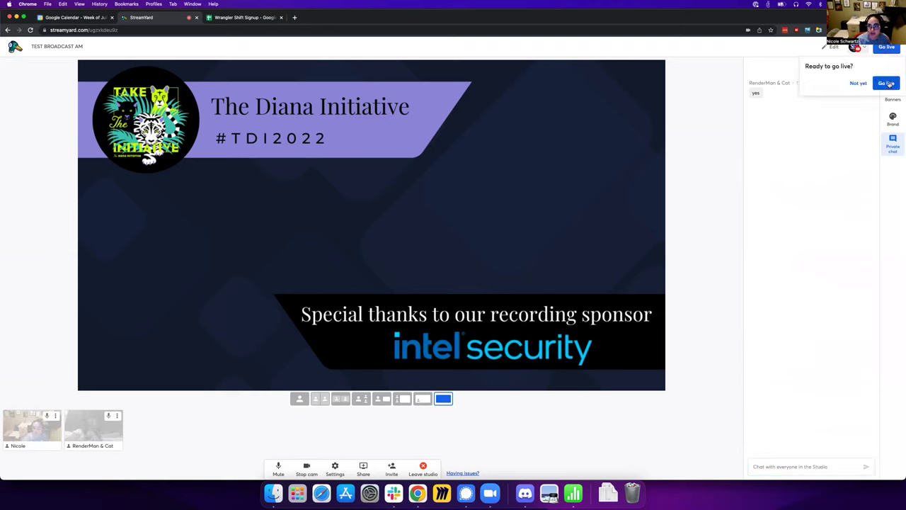
{"action": "left_click", "coordinate": [887, 84]}
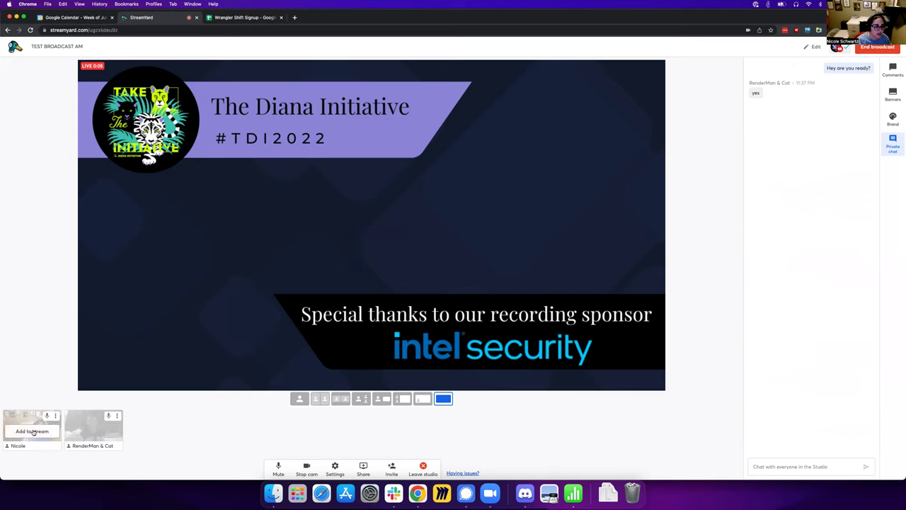
{"action": "left_click", "coordinate": [32, 431]}
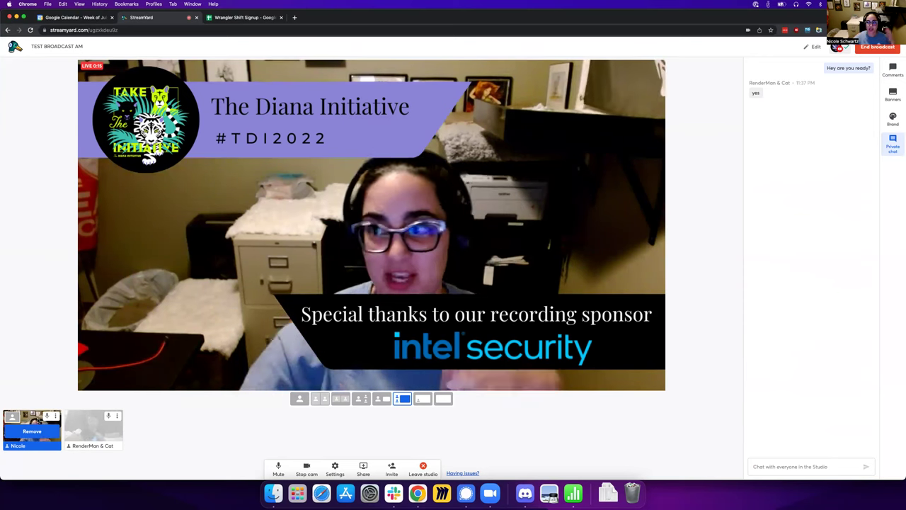
Hide overlay 2 from the live stage using the Brand panel.
{"action": "left_click", "coordinate": [890, 120]}
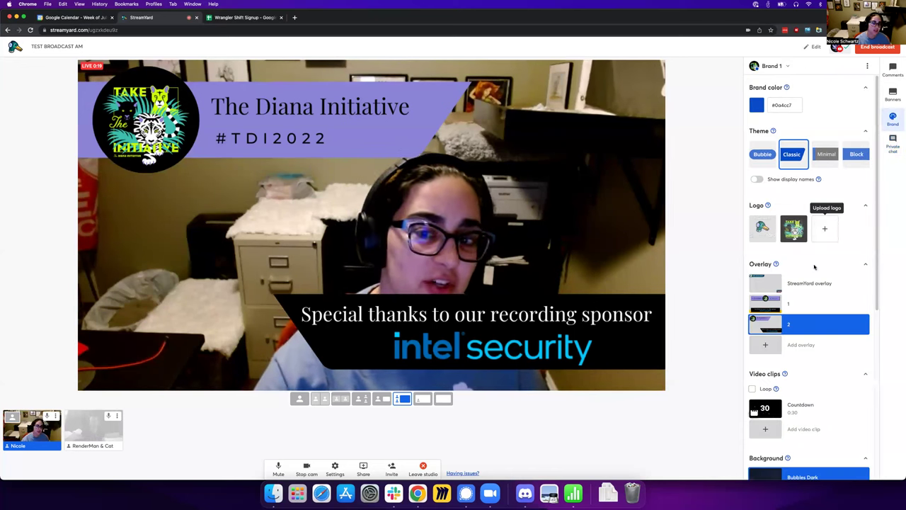
{"action": "left_click", "coordinate": [763, 326]}
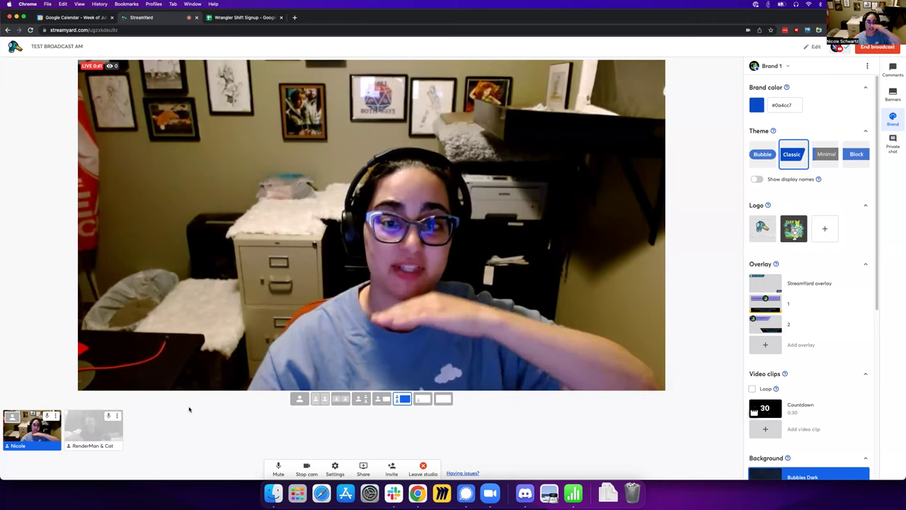
Add the guest's camera to the stage, then remove and re-add the host's camera.
{"action": "mouse_move", "coordinate": [94, 428]}
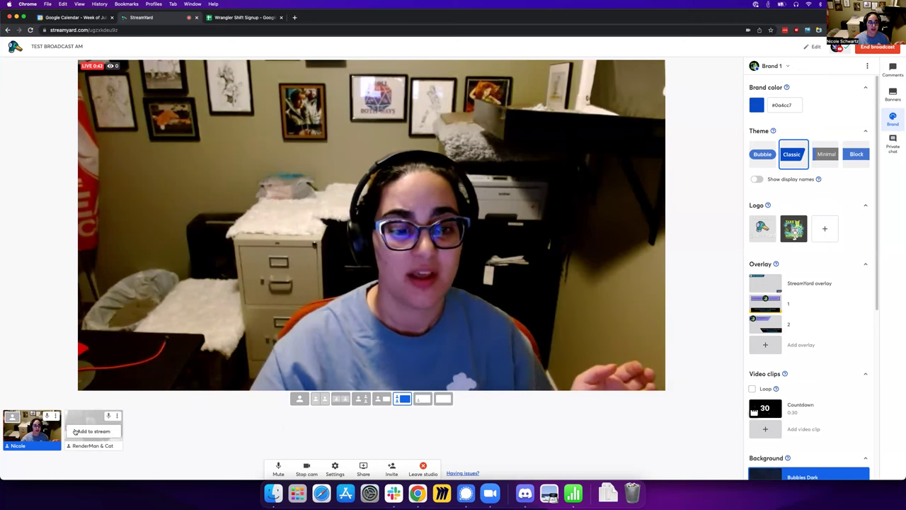
{"action": "left_click", "coordinate": [94, 431]}
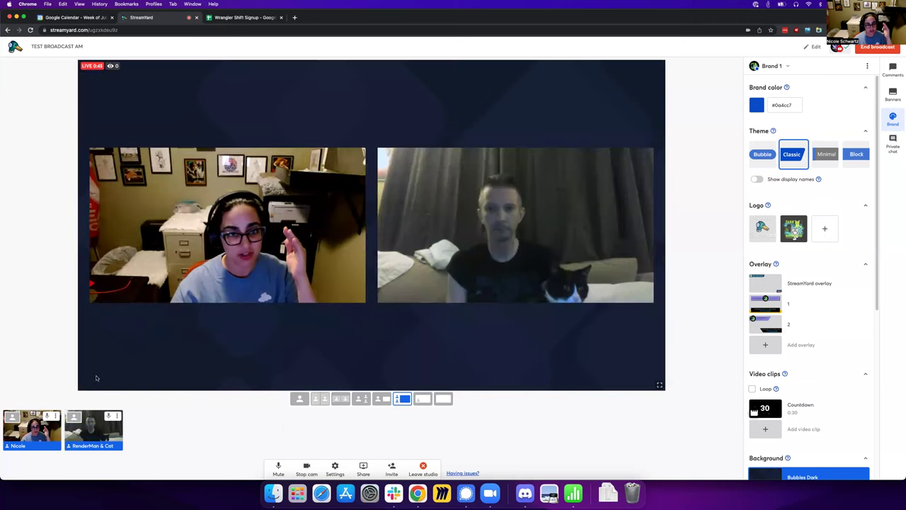
{"action": "mouse_move", "coordinate": [32, 430]}
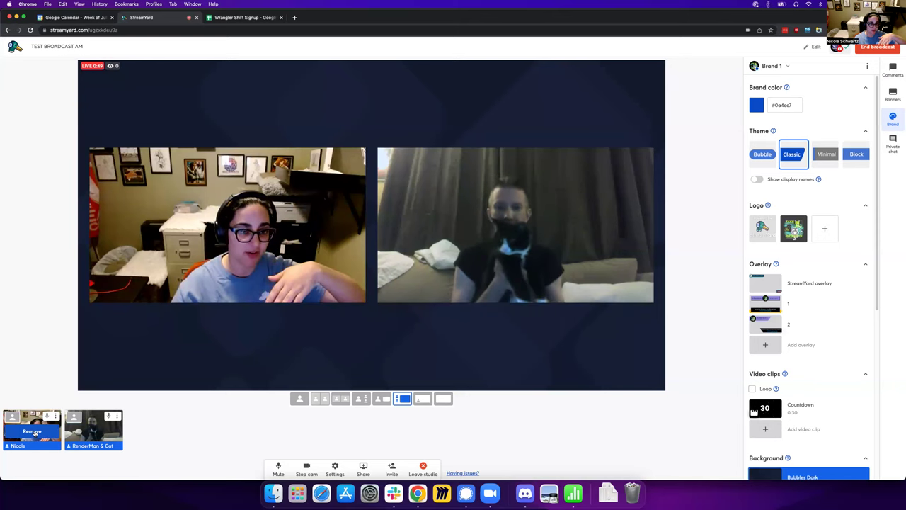
{"action": "left_click", "coordinate": [32, 430]}
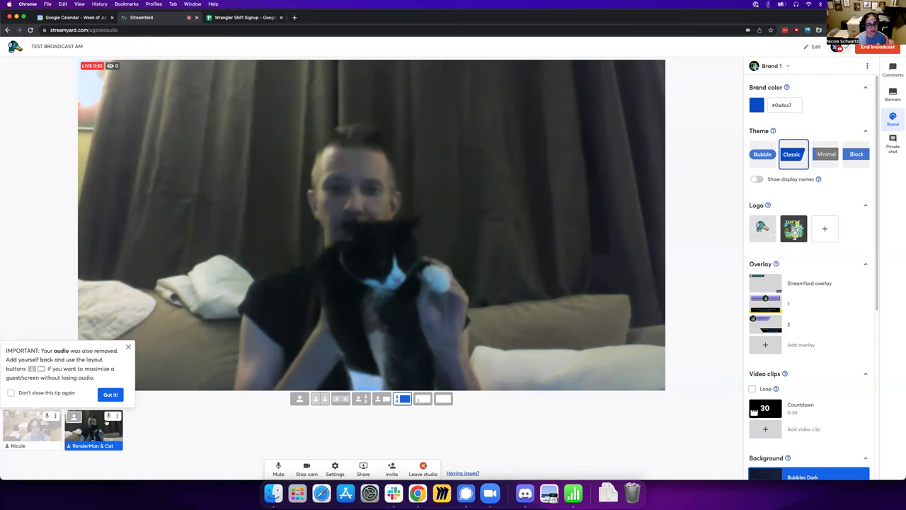
{"action": "left_click", "coordinate": [31, 431]}
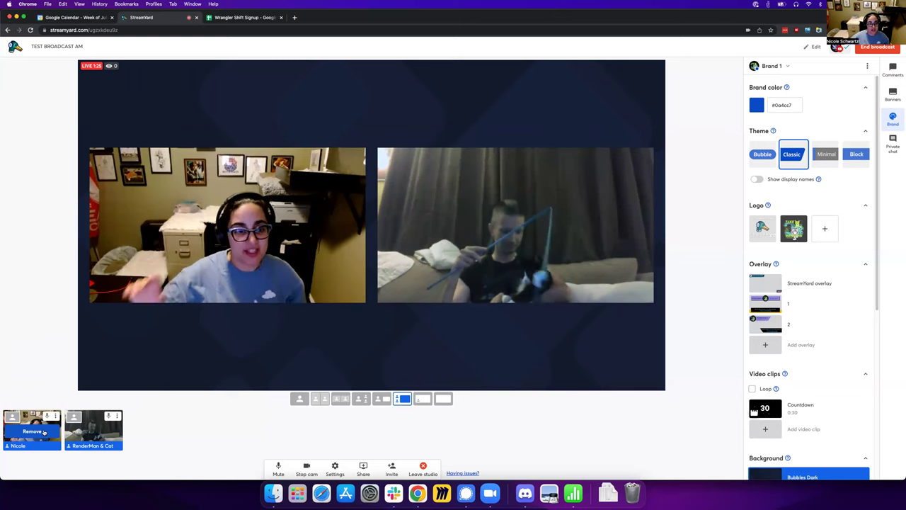
Remove the guest and host cameras and show overlay 1 with the sponsor thanks.
{"action": "mouse_move", "coordinate": [90, 432]}
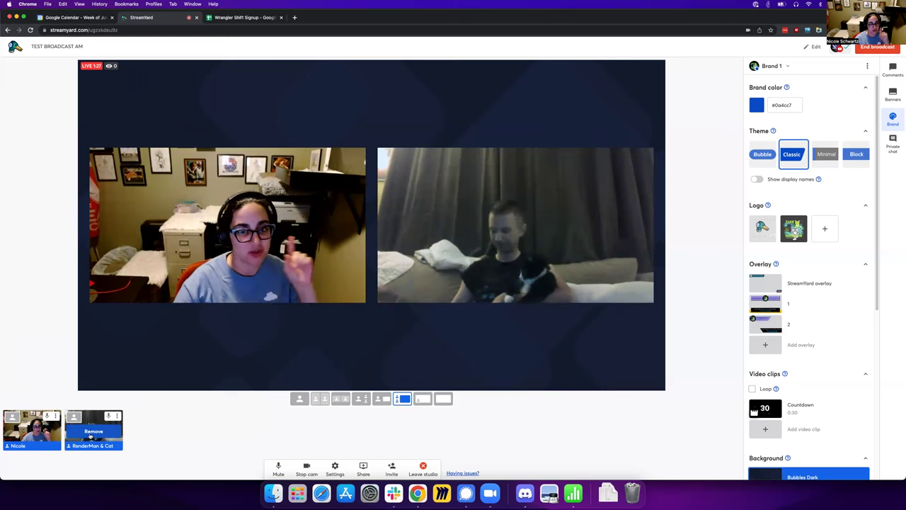
{"action": "left_click", "coordinate": [90, 433]}
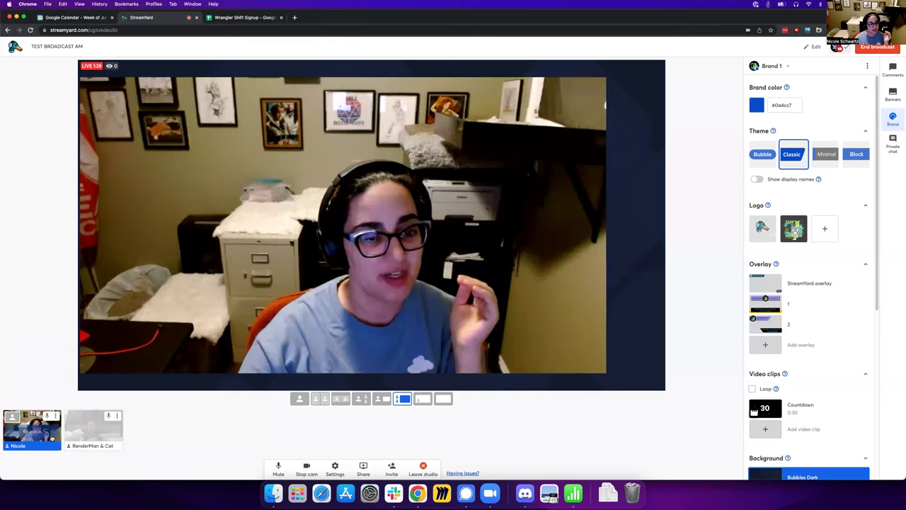
{"action": "left_click", "coordinate": [51, 434]}
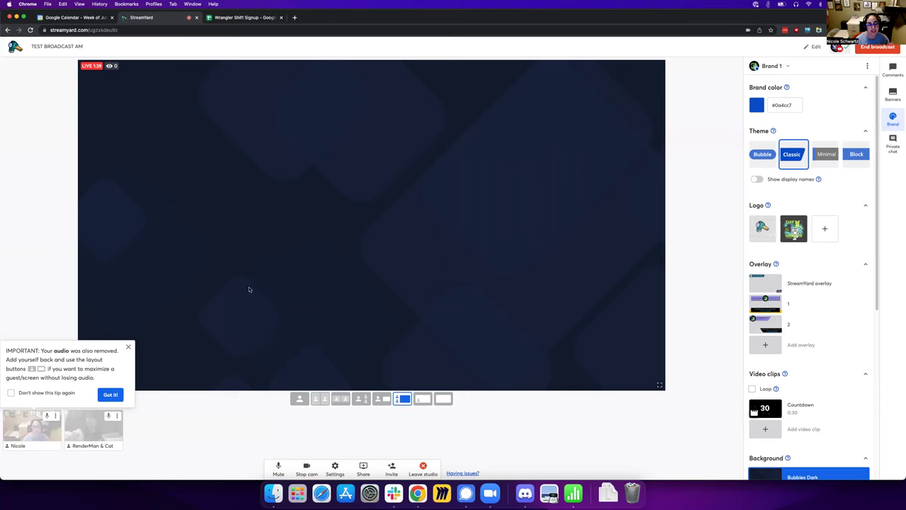
{"action": "left_click", "coordinate": [782, 304]}
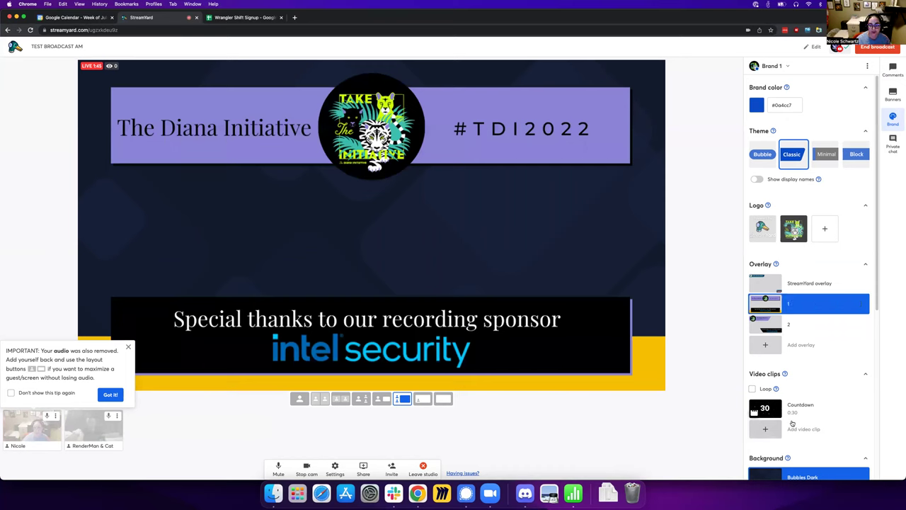
{"action": "mouse_move", "coordinate": [793, 409]}
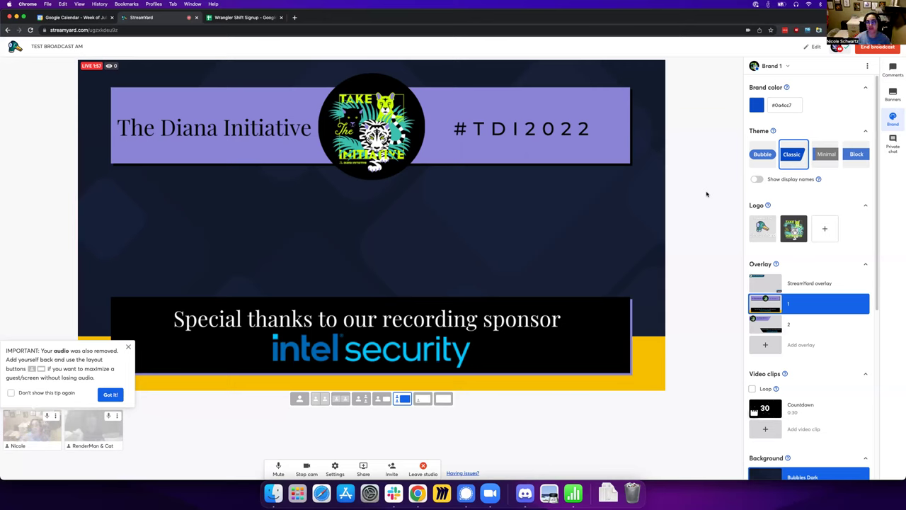
Stop the live stream at about 2:01 by confirming End broadcast.
{"action": "left_click", "coordinate": [876, 47]}
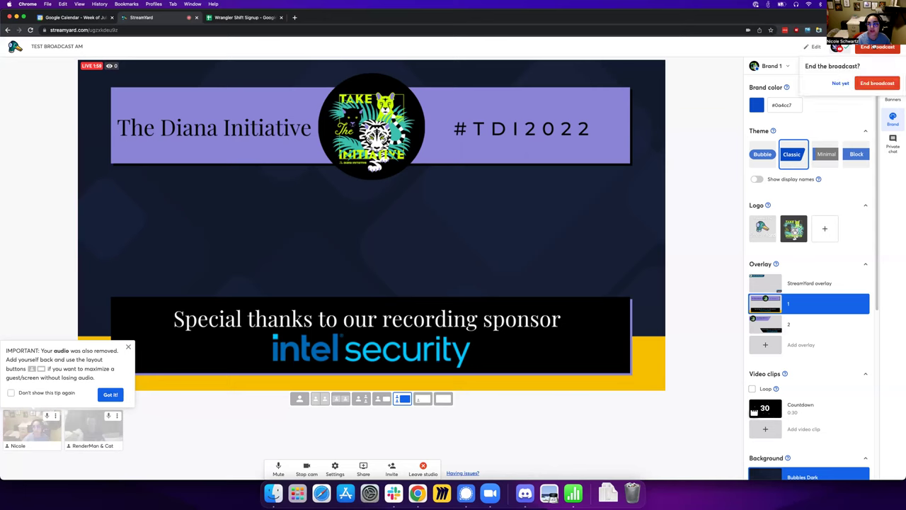
{"action": "left_click", "coordinate": [866, 88]}
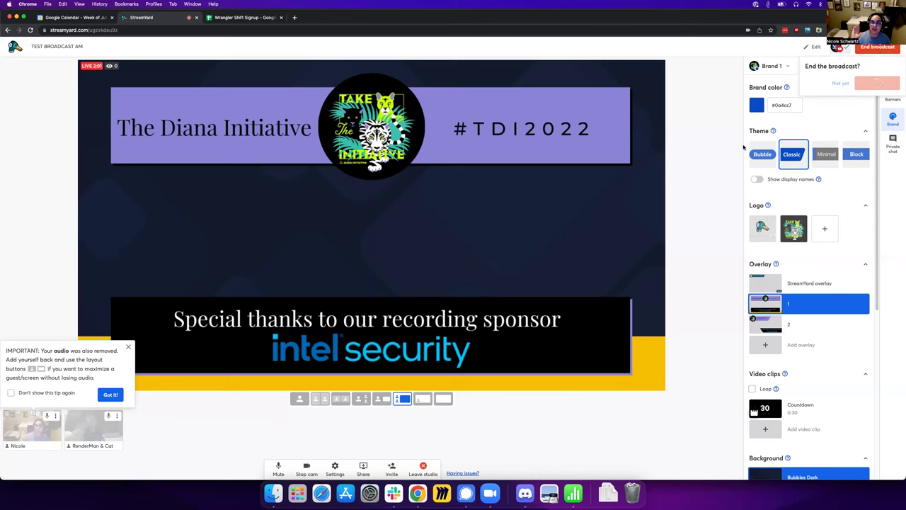